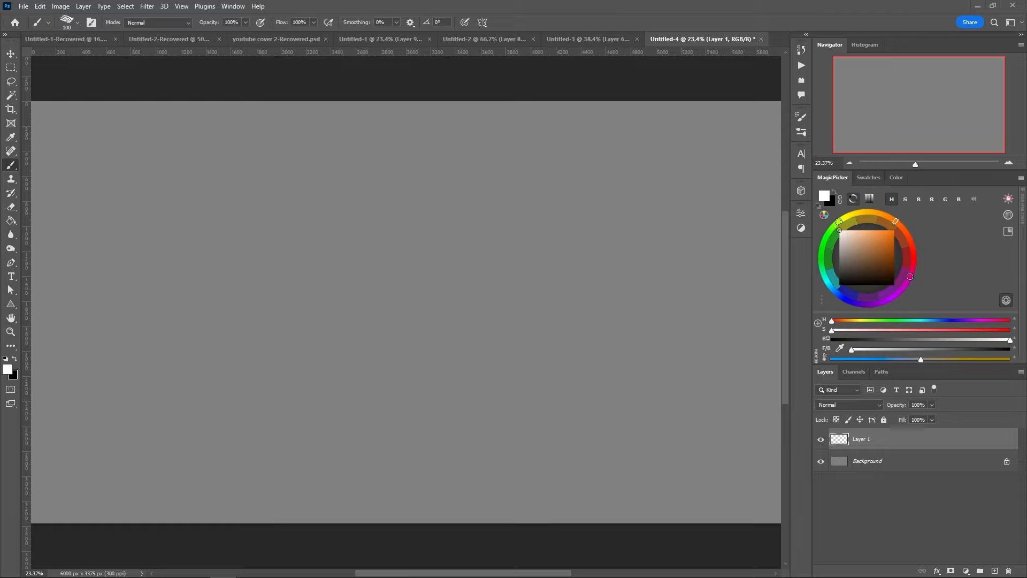
Show the pen's radial menu on the canvas and browse the brush presets in the brush picker.
middle_click(454, 259)
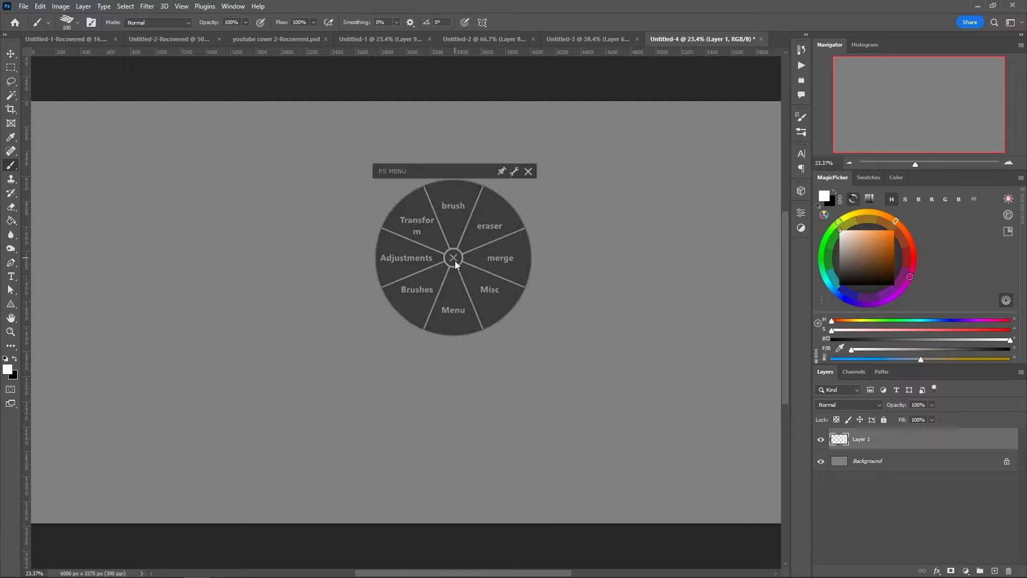
right_click(456, 254)
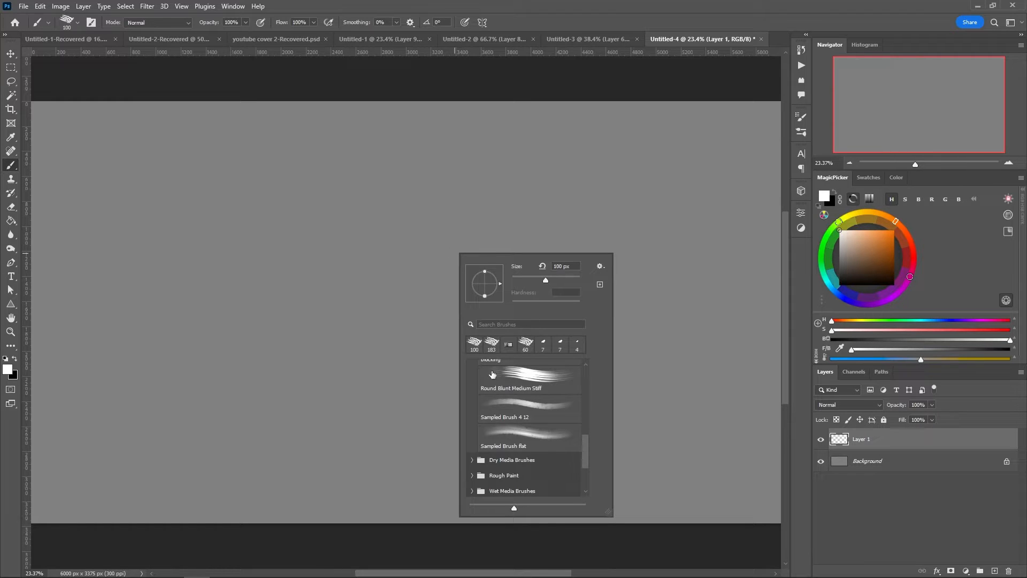
scroll(585, 455, "down", 2)
left_click_drag(586, 455, 580, 354)
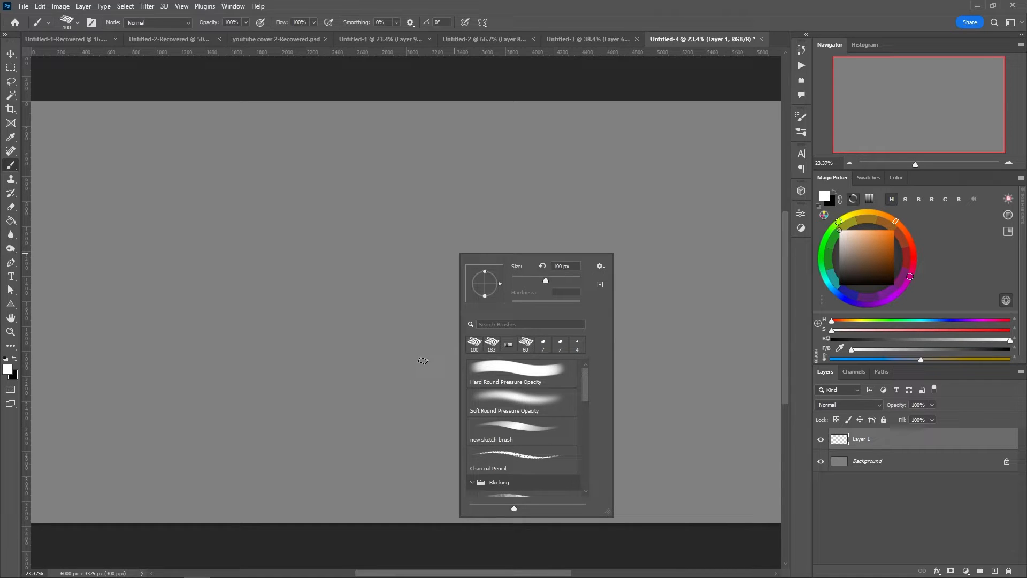
left_click(381, 249)
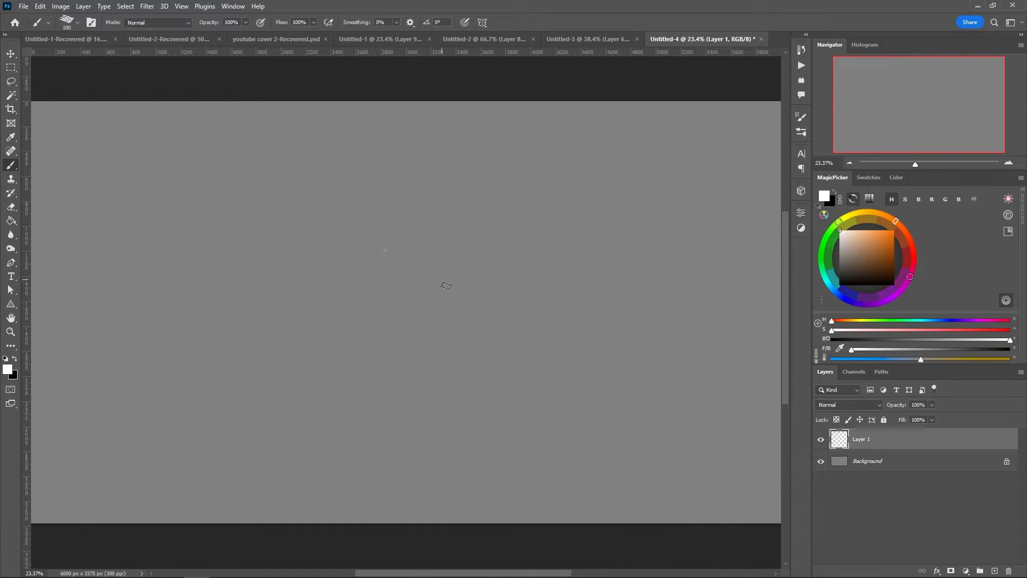
Open the Wacom Tablet Properties and examine the Grip Pen's button assignments for Photoshop.
right_click(429, 287)
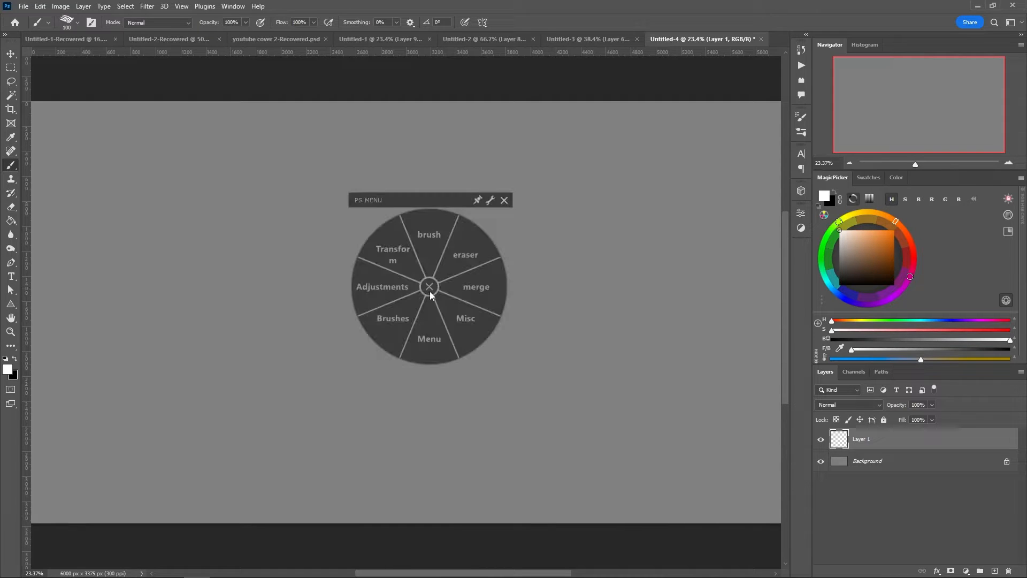
left_click(482, 197)
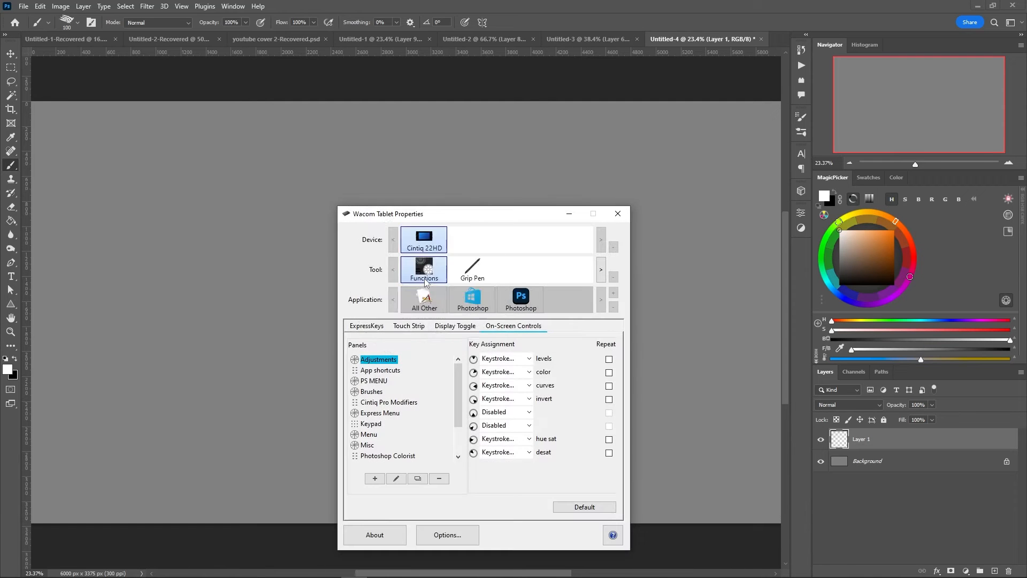
left_click(470, 270)
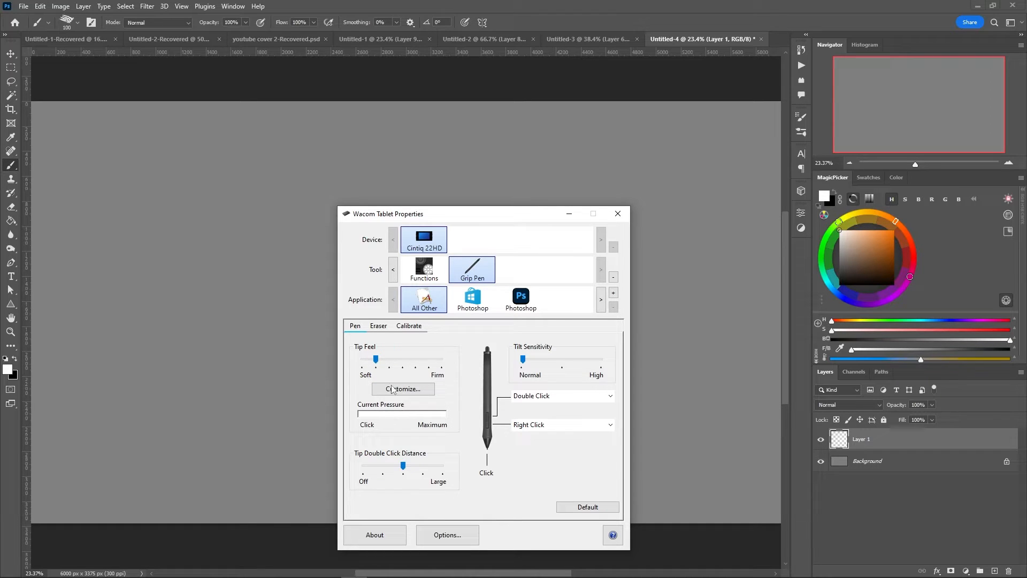
left_click(365, 419)
left_click(368, 419)
left_click(520, 299)
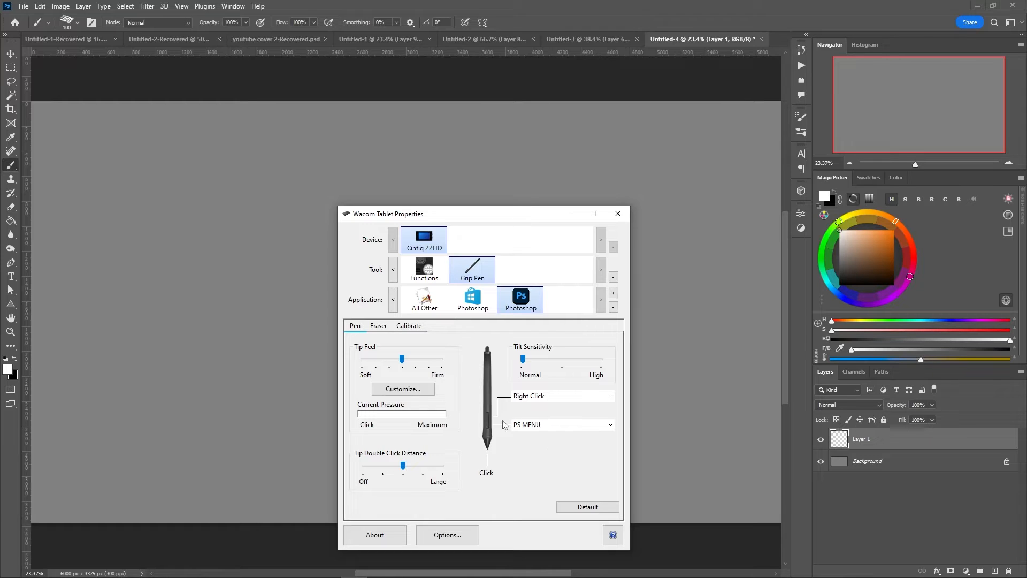
Return to the canvas, bring up the PS MENU radial menu and dismiss it.
left_click(247, 323)
middle_click(267, 326)
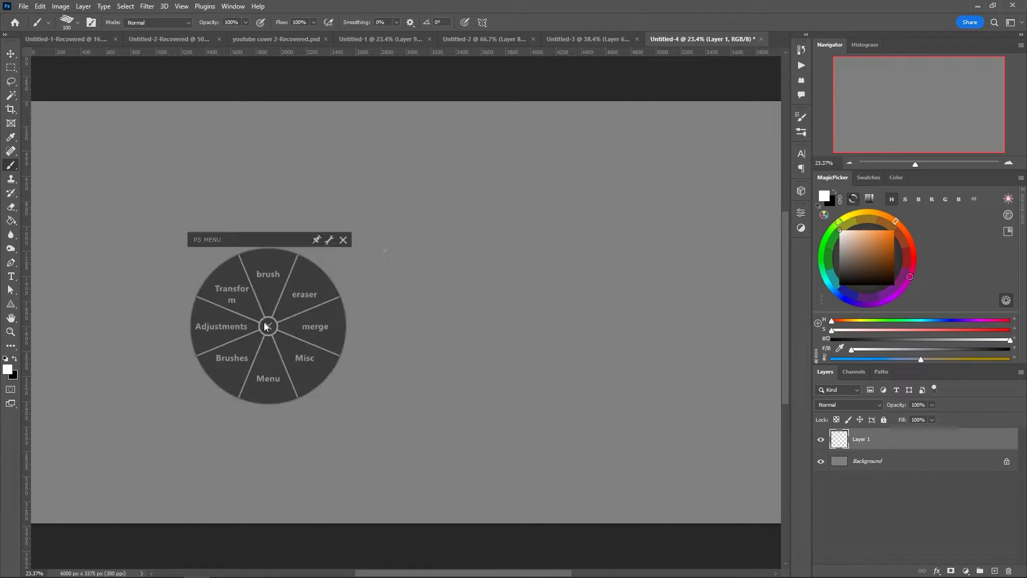
left_click(268, 326)
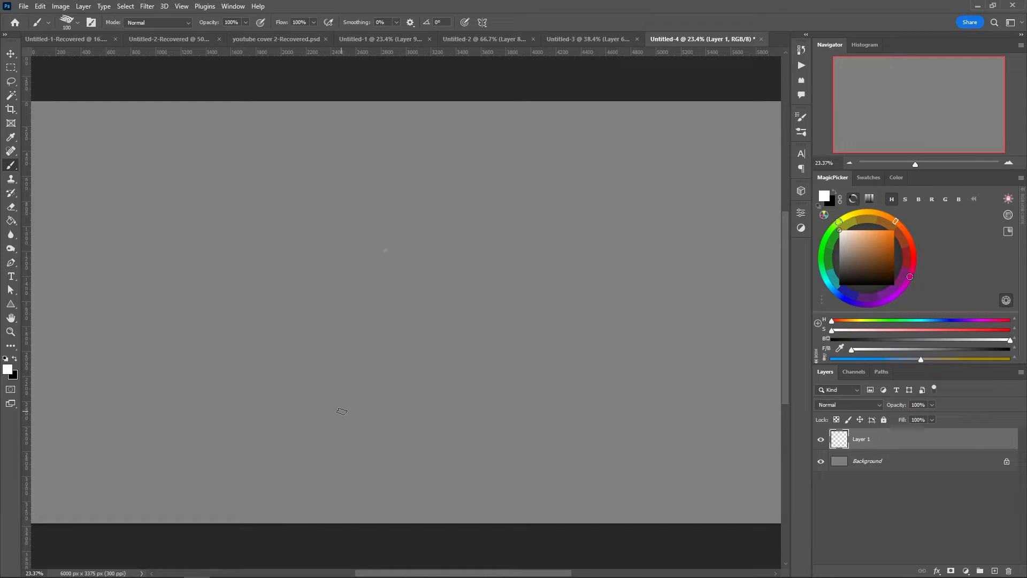
In the brush settings, choose the 60 px textured brush tip and turn off Texture, Shape Dynamics and Transfer.
left_click(800, 121)
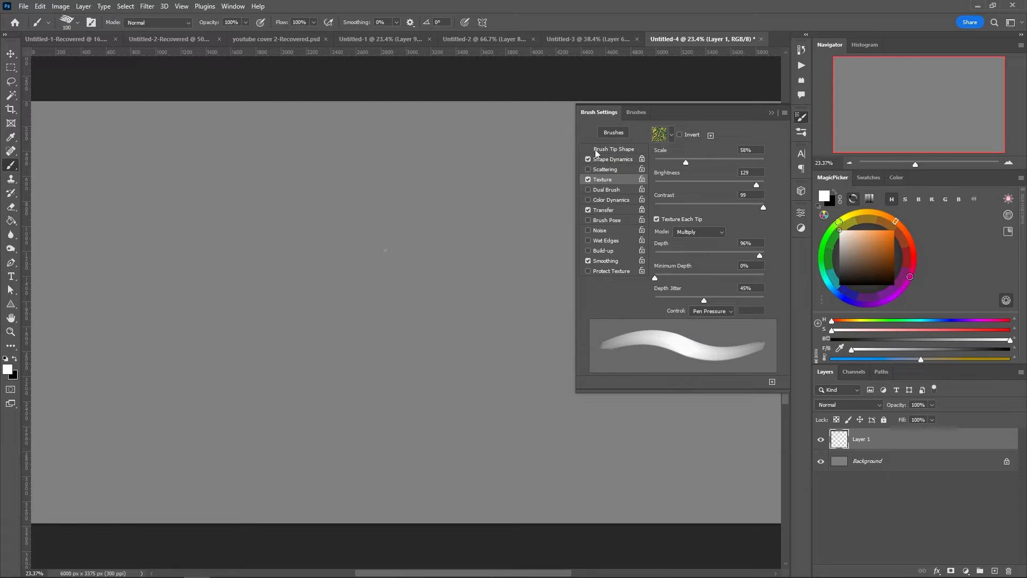
left_click(591, 179)
left_click(603, 158)
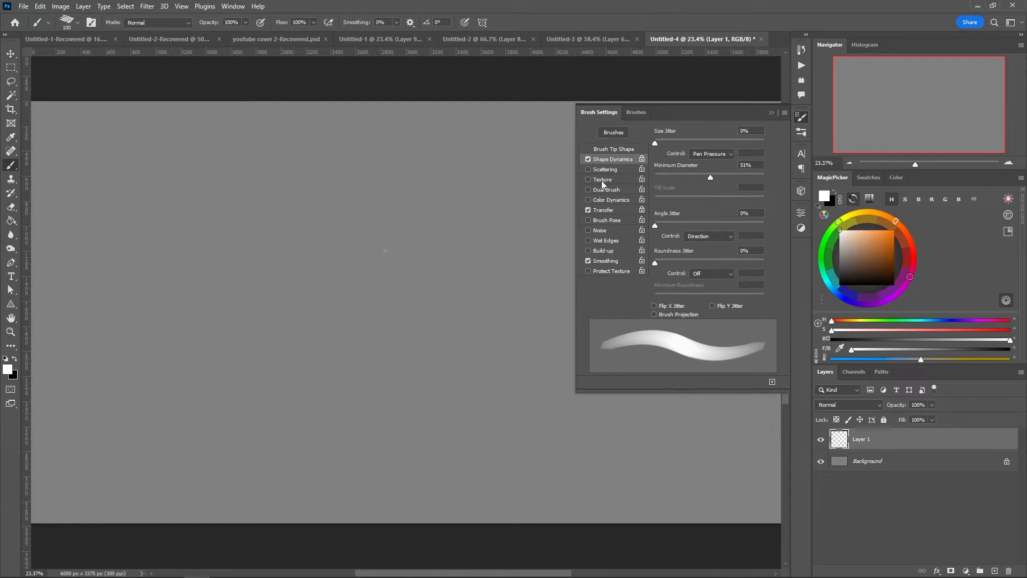
left_click(608, 150)
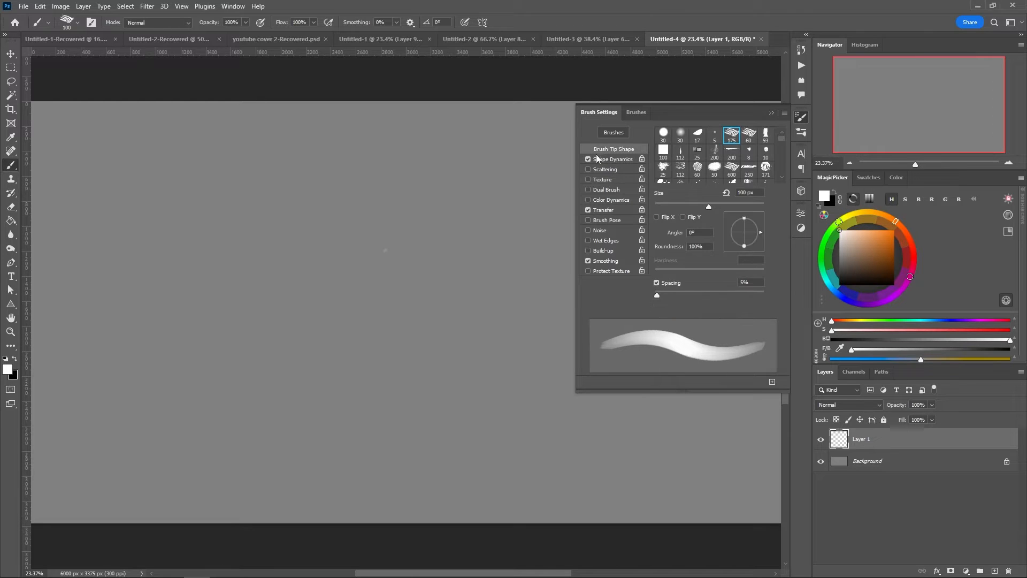
left_click(748, 135)
left_click(587, 159)
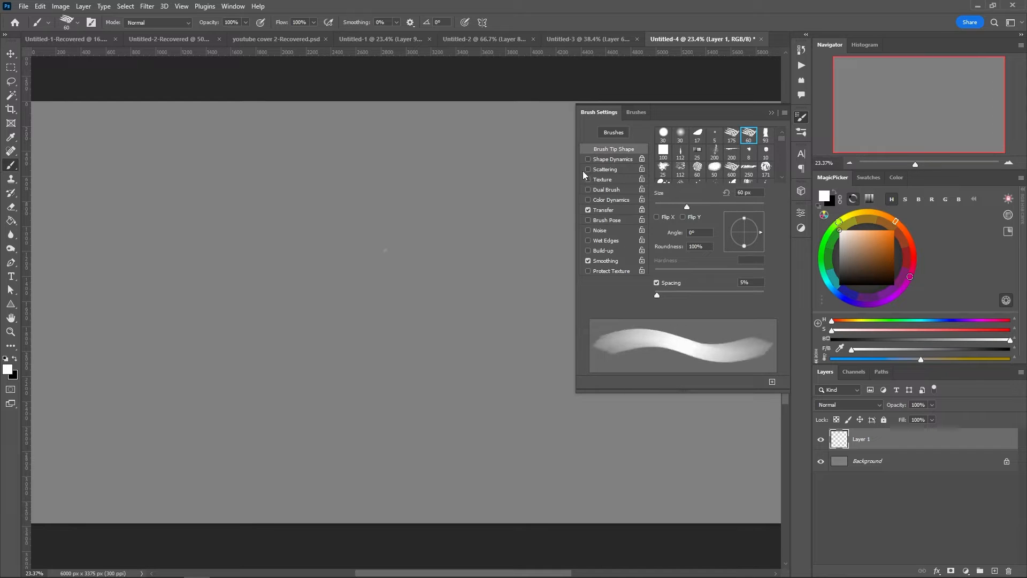
left_click(588, 209)
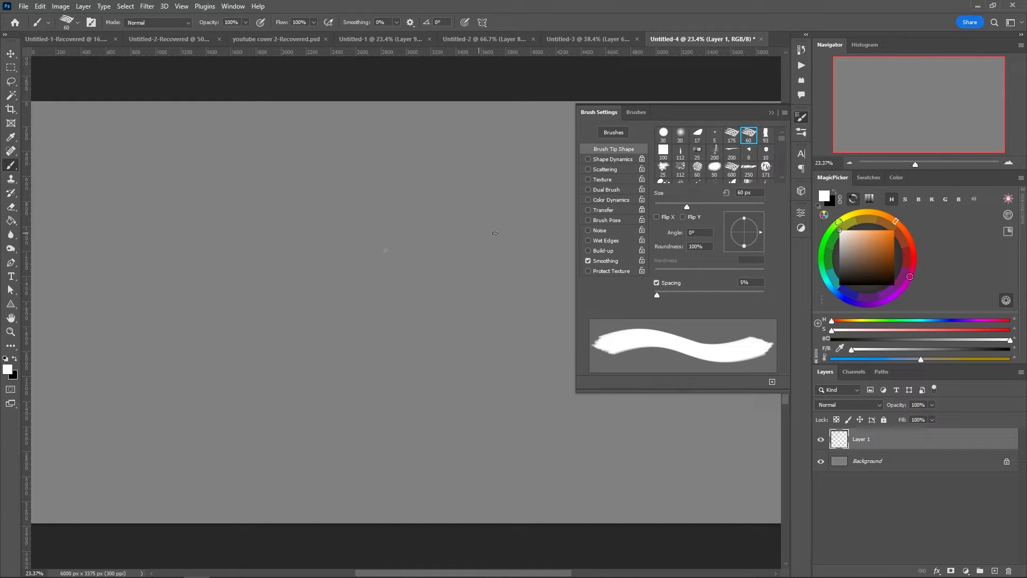
Paint two nearly horizontal white test strokes, one at 60 px and a thicker one above it at 120 px.
left_click_drag(515, 234, 332, 225)
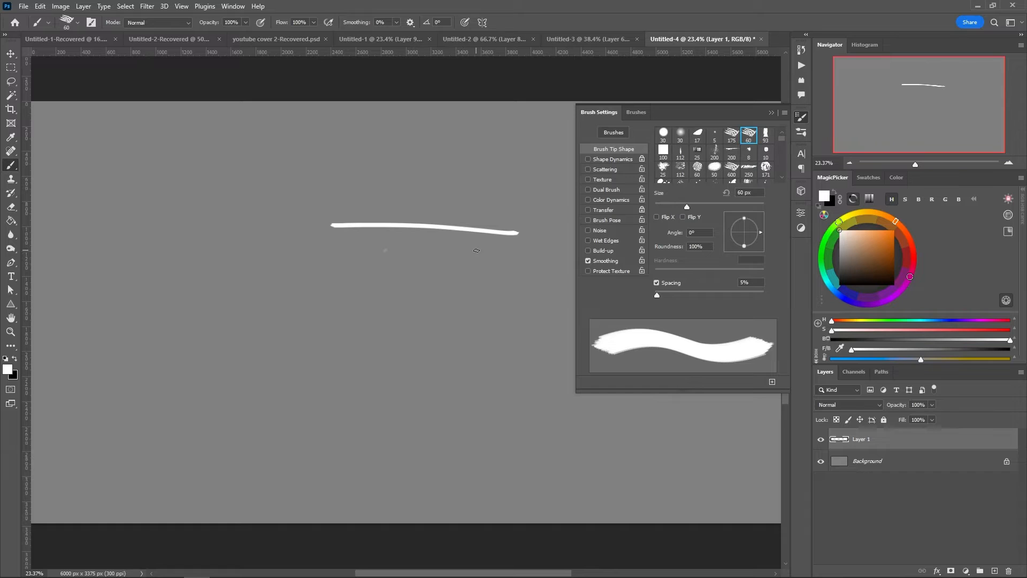
right_click(469, 245)
left_click_drag(529, 273, 546, 273)
left_click_drag(526, 204, 356, 186)
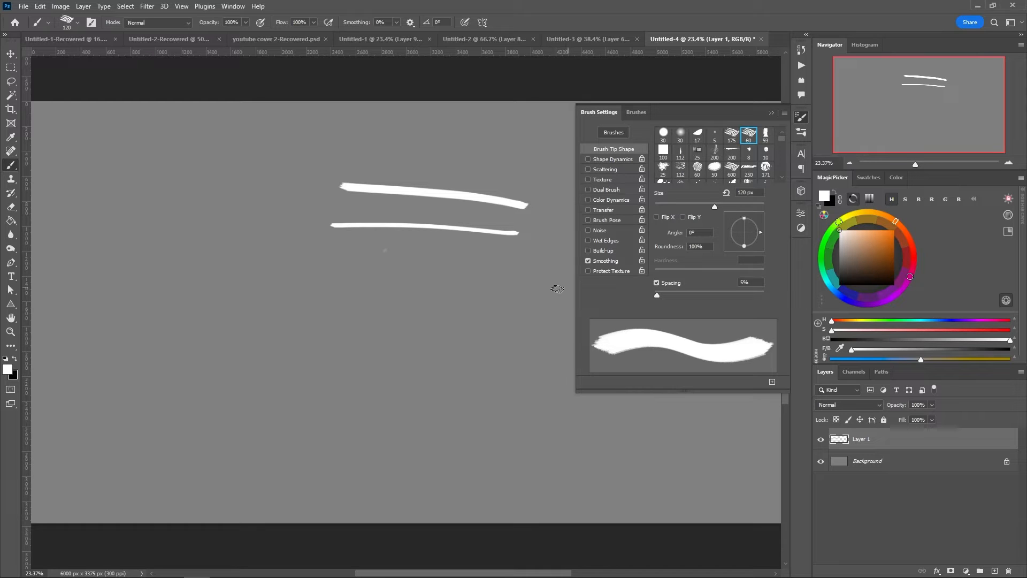
Enable Transfer with Flow Jitter controlled by Pen Pressure, and paint a zigzag test stroke below the straight lines.
left_click(588, 210)
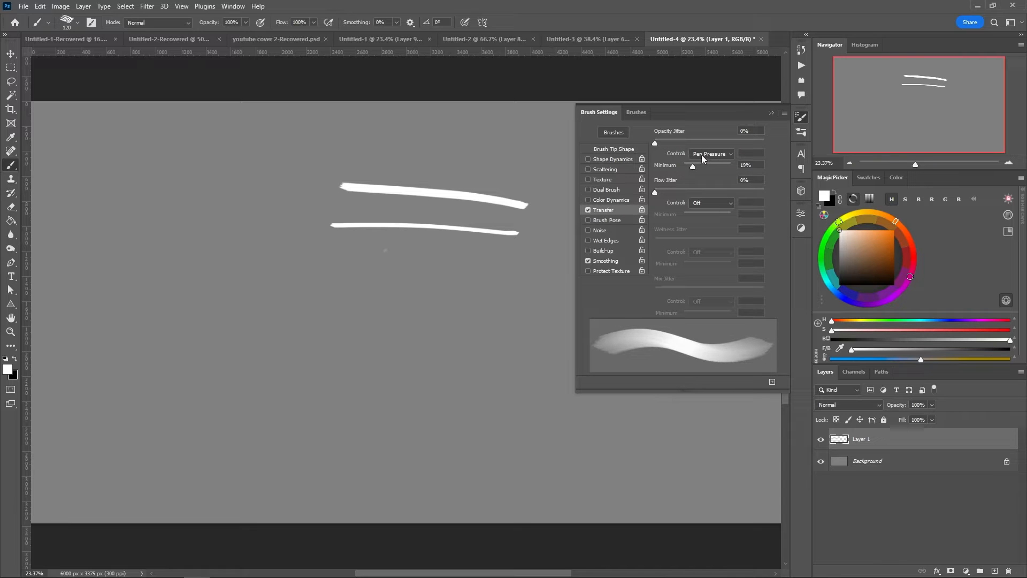
left_click(705, 203)
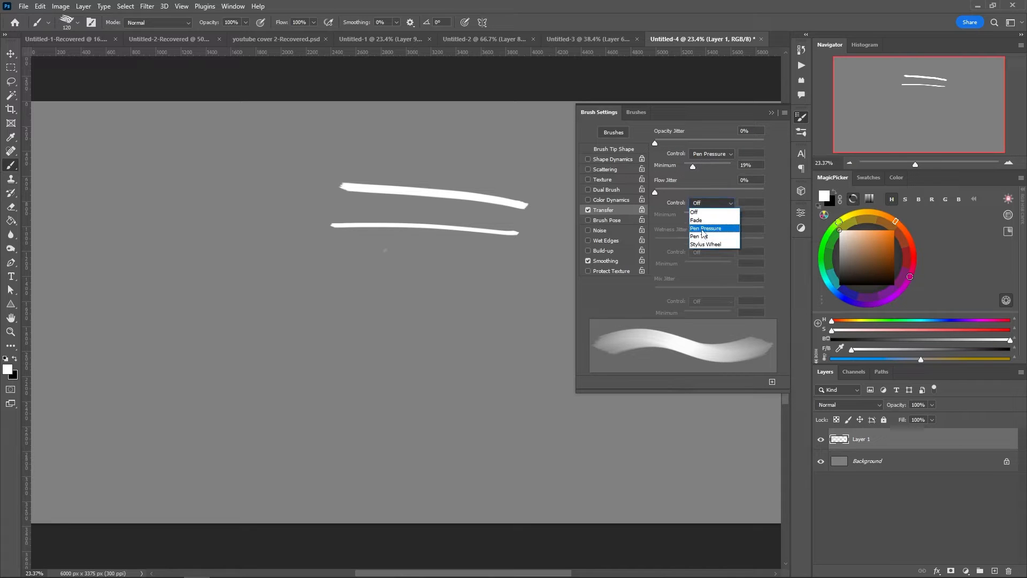
left_click(698, 226)
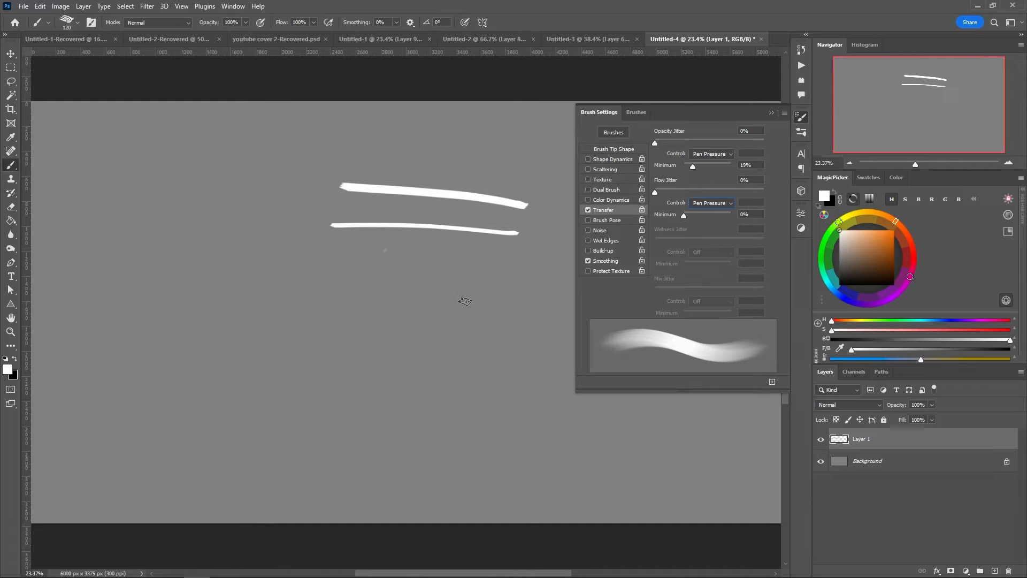
mouse_move(488, 282)
left_mouse_down()
mouse_move(462, 267)
mouse_move(460, 302)
mouse_move(346, 280)
mouse_move(258, 300)
mouse_move(192, 292)
left_mouse_up()
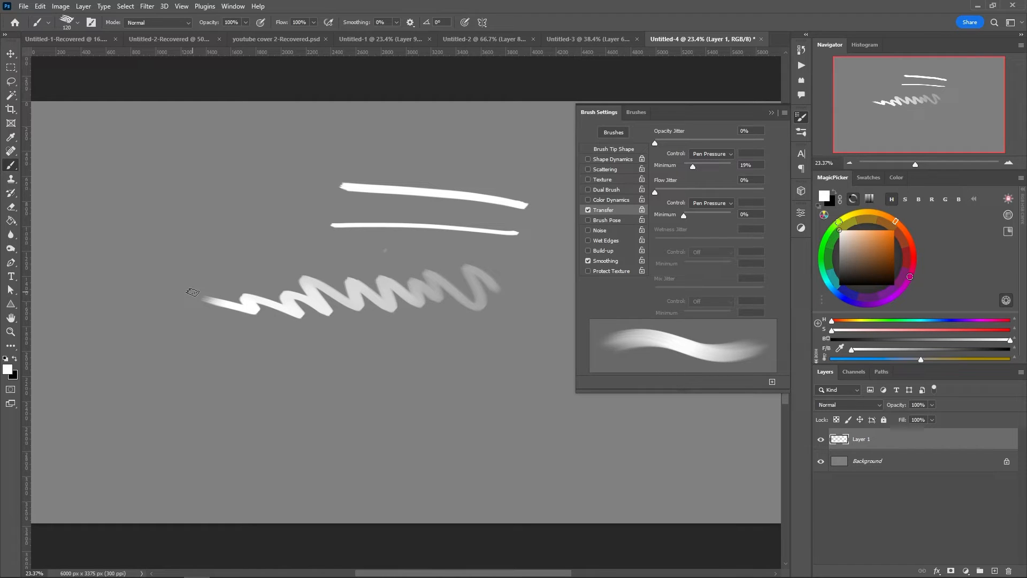
Enable Shape Dynamics for the brush and paint three zigzag test strokes around the straight lines with varying pressure.
left_click(598, 160)
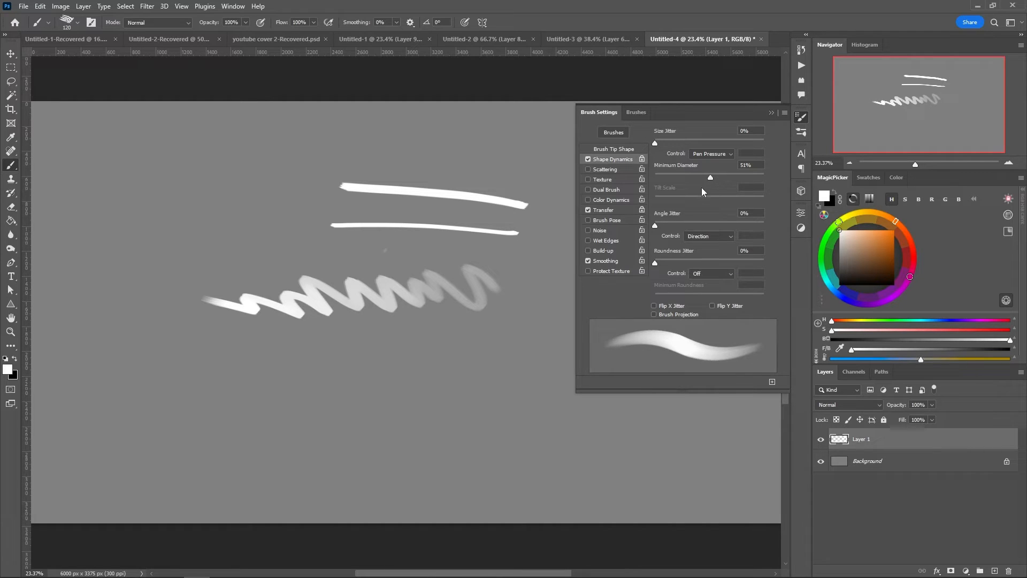
mouse_move(514, 167)
left_mouse_down()
mouse_move(448, 152)
mouse_move(312, 170)
mouse_move(164, 153)
left_mouse_up()
left_click_drag(302, 231, 117, 248)
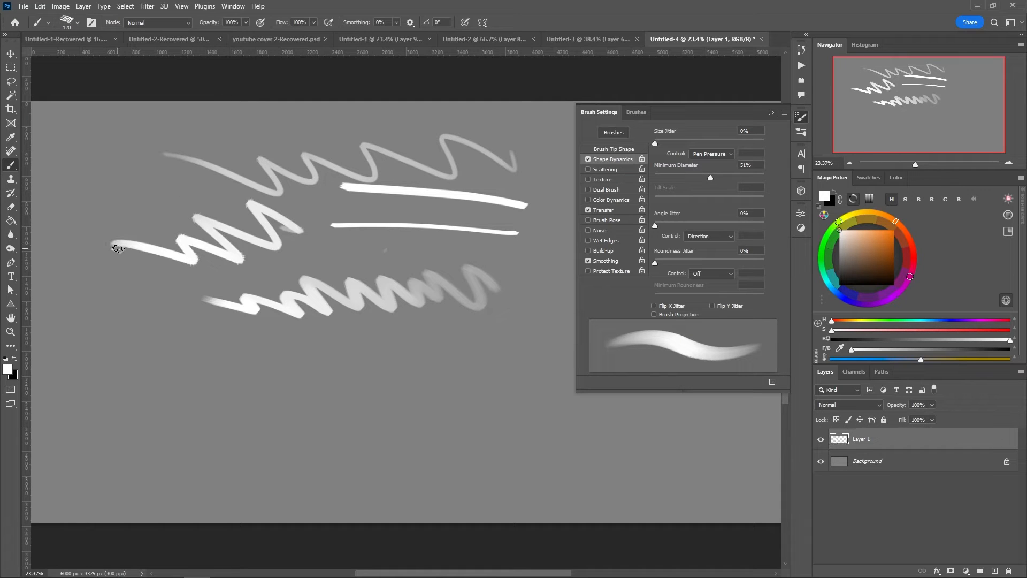
mouse_move(340, 239)
left_mouse_down()
mouse_move(317, 256)
mouse_move(235, 269)
mouse_move(199, 260)
left_mouse_up()
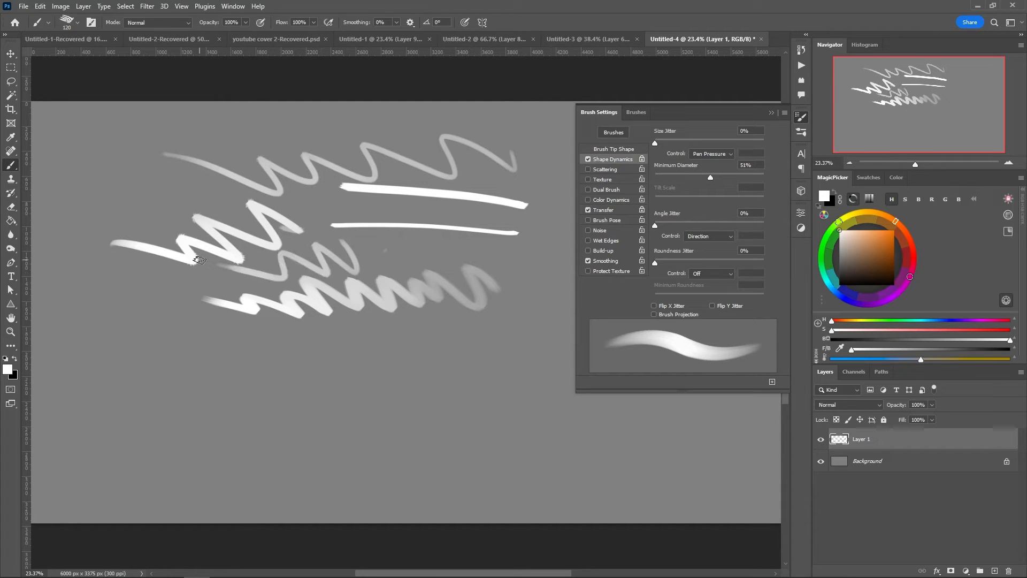
Set the brush size to 31 px and sketch several thin curved and zigzag lines in the canvas's lower area.
right_click(504, 324)
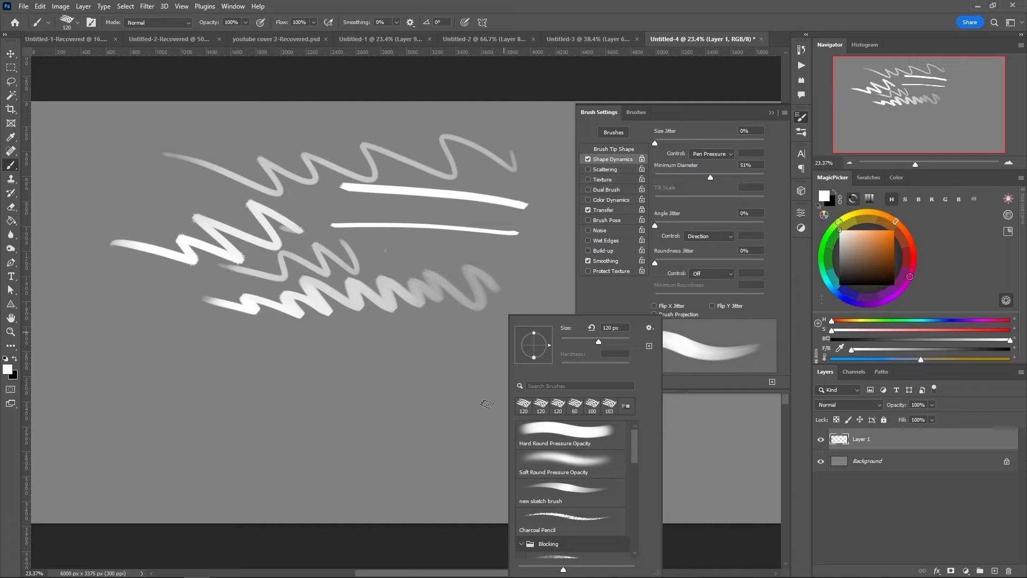
left_click(571, 340)
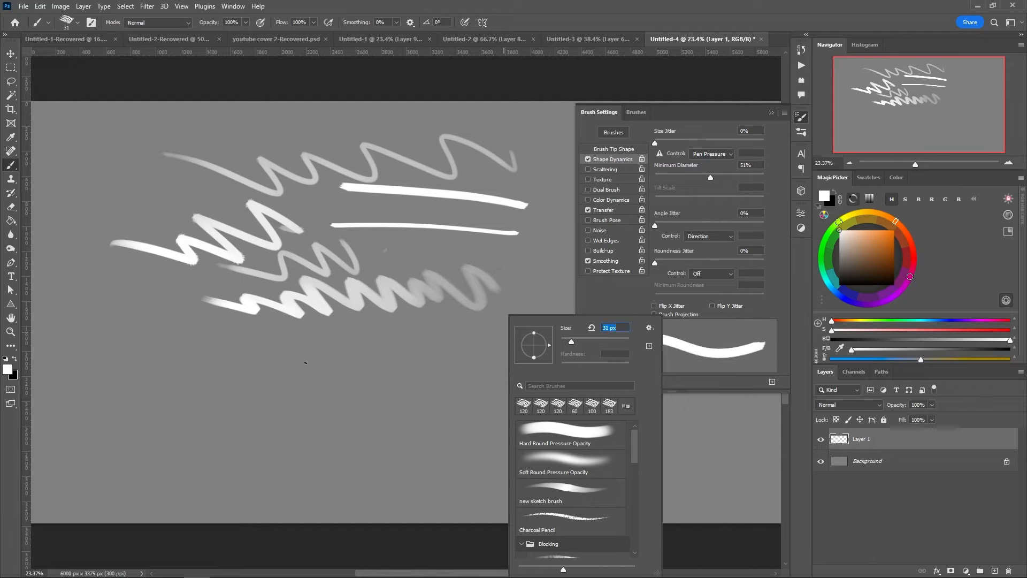
left_click(291, 353)
mouse_move(290, 353)
left_mouse_down()
mouse_move(327, 375)
mouse_move(366, 428)
mouse_move(326, 405)
mouse_move(316, 433)
left_mouse_up()
left_click_drag(294, 386, 306, 412)
left_click_drag(269, 369, 293, 387)
left_click_drag(249, 375, 260, 415)
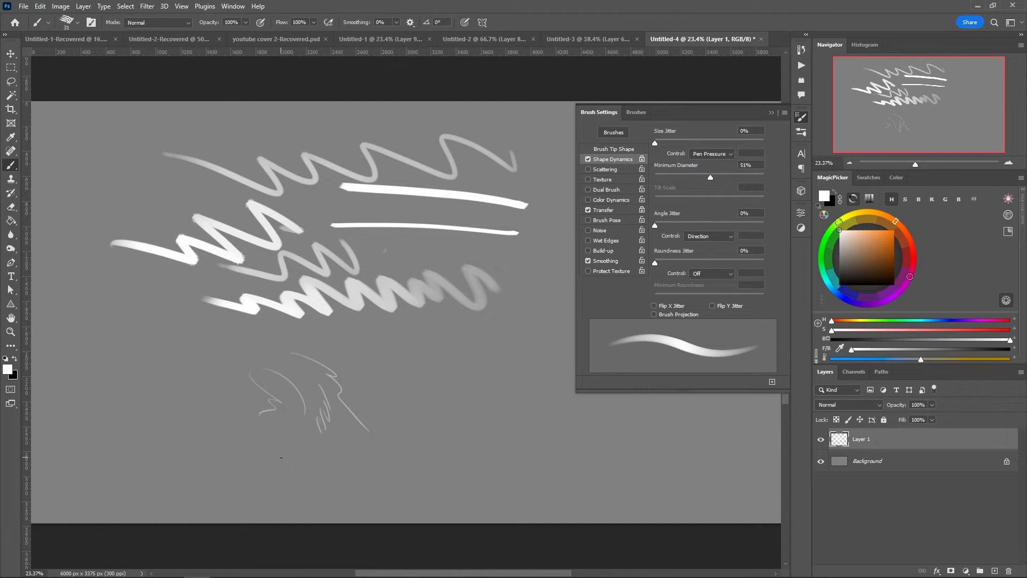
mouse_move(230, 348)
left_mouse_down()
mouse_move(218, 366)
mouse_move(178, 359)
left_mouse_up()
Set the brush size to 87 px and its Angle Jitter to 24%, and paint a zigzag beside the thin lines.
left_click(605, 150)
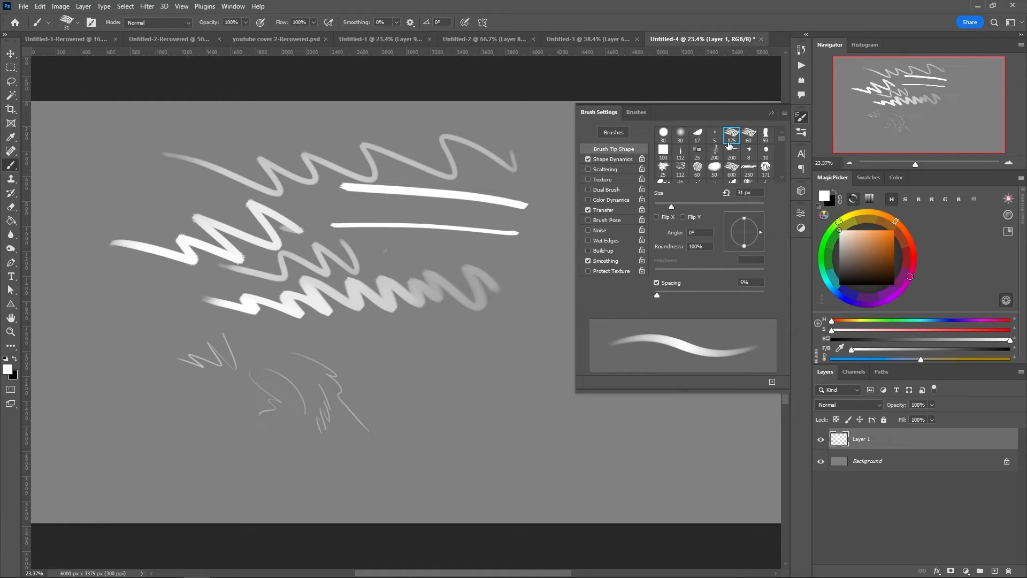
left_click(696, 204)
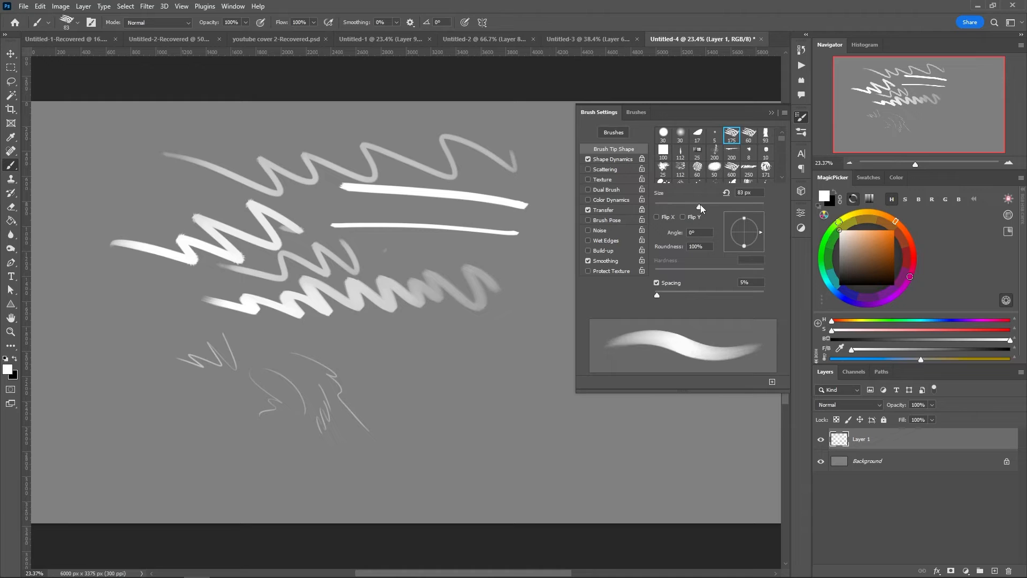
left_click(603, 159)
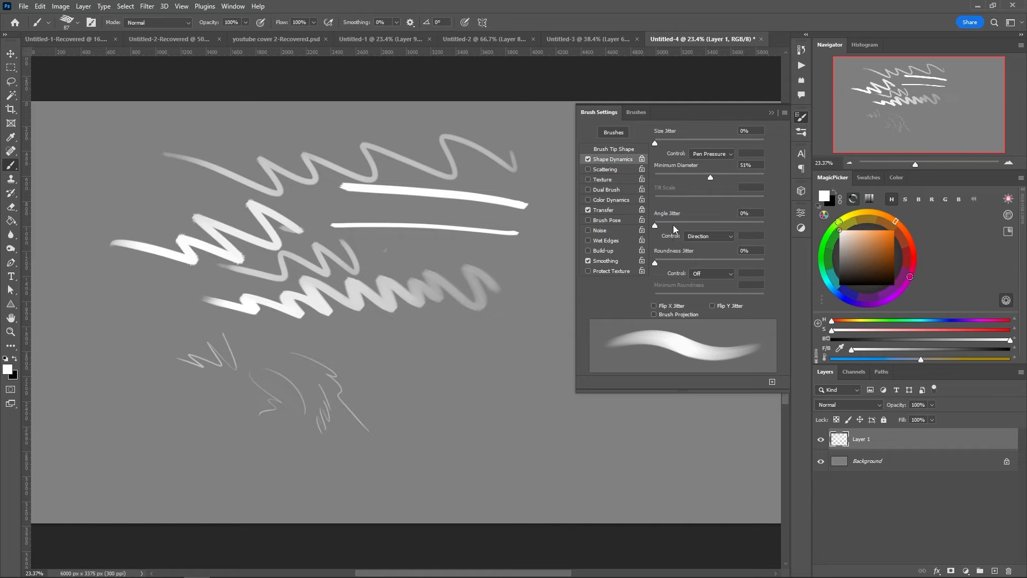
left_click_drag(672, 224, 679, 218)
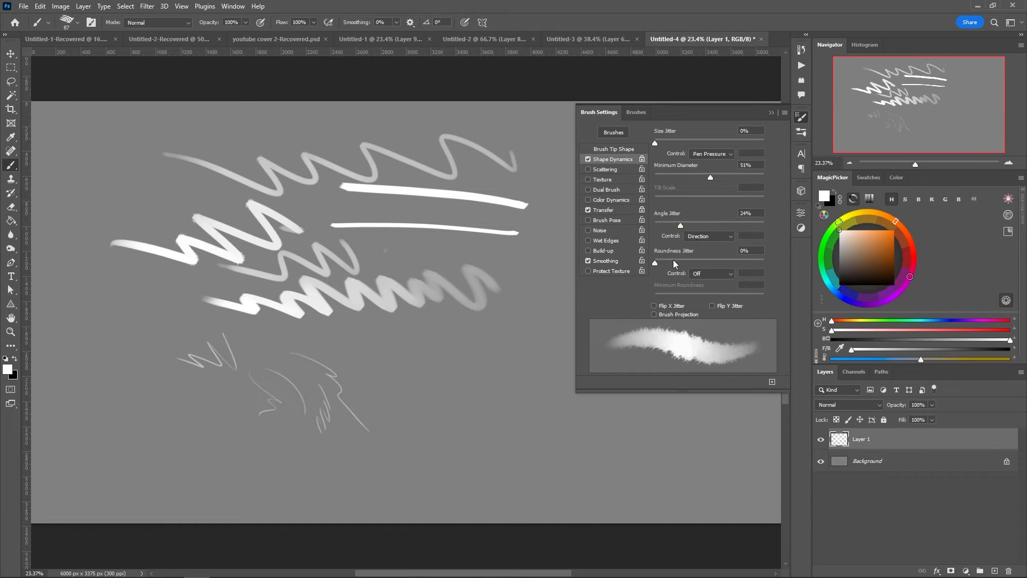
mouse_move(523, 369)
left_mouse_down()
mouse_move(485, 345)
mouse_move(412, 348)
left_mouse_up()
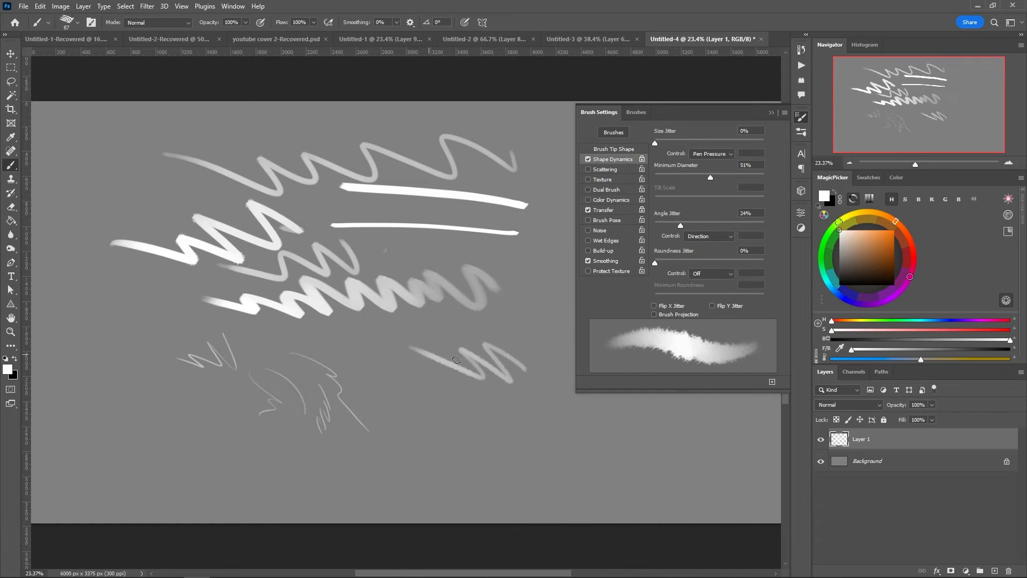
right_click(545, 351)
left_click_drag(605, 341, 608, 341)
key("Return")
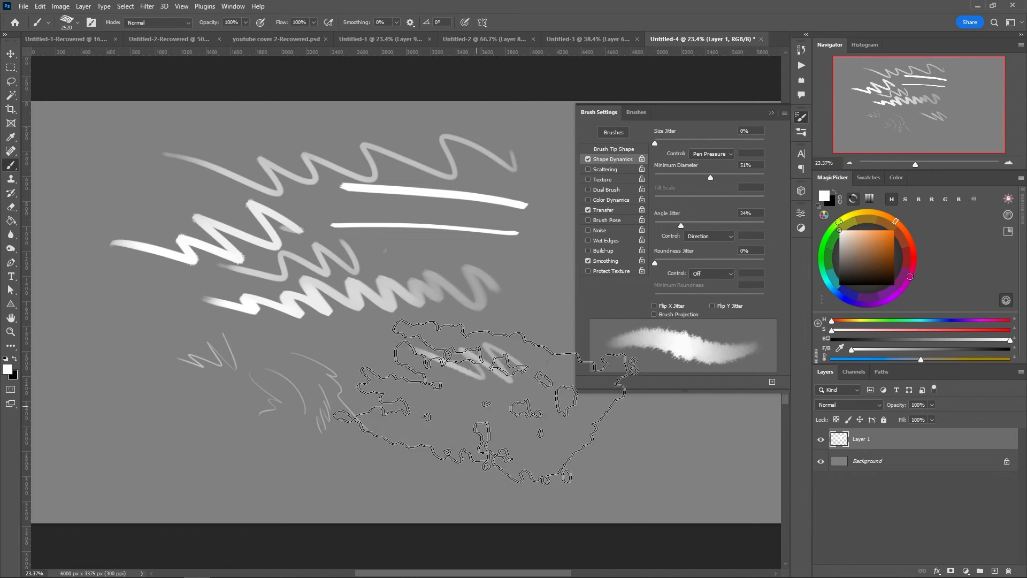
Set the brush size to 149 px and paint two rough-edged test strokes below the last zigzag.
right_click(587, 351)
left_click(624, 341)
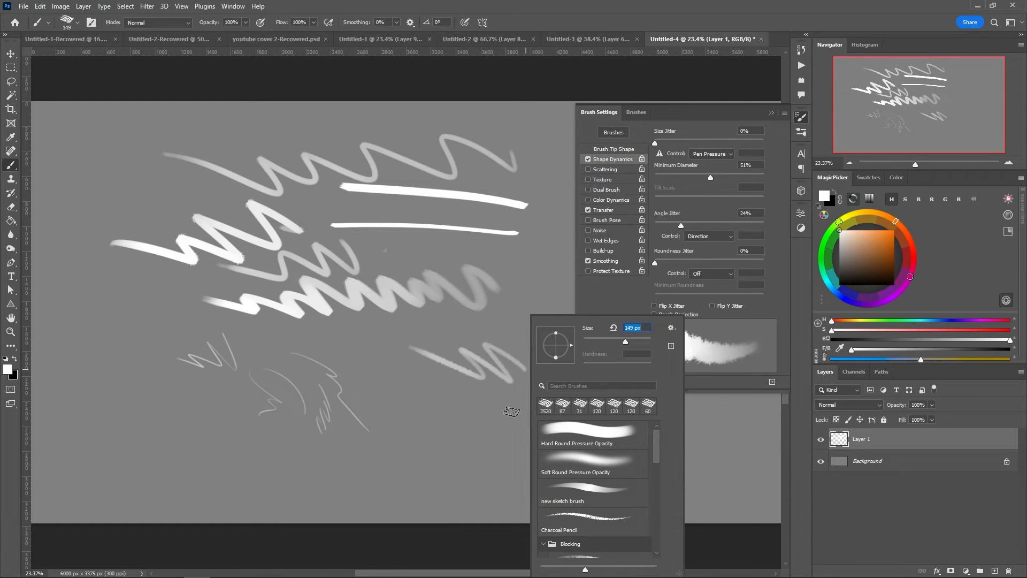
key("Return")
mouse_move(509, 408)
left_mouse_down()
mouse_move(501, 445)
mouse_move(375, 383)
left_mouse_up()
mouse_move(486, 448)
left_mouse_down()
mouse_move(409, 402)
mouse_move(357, 388)
left_mouse_up()
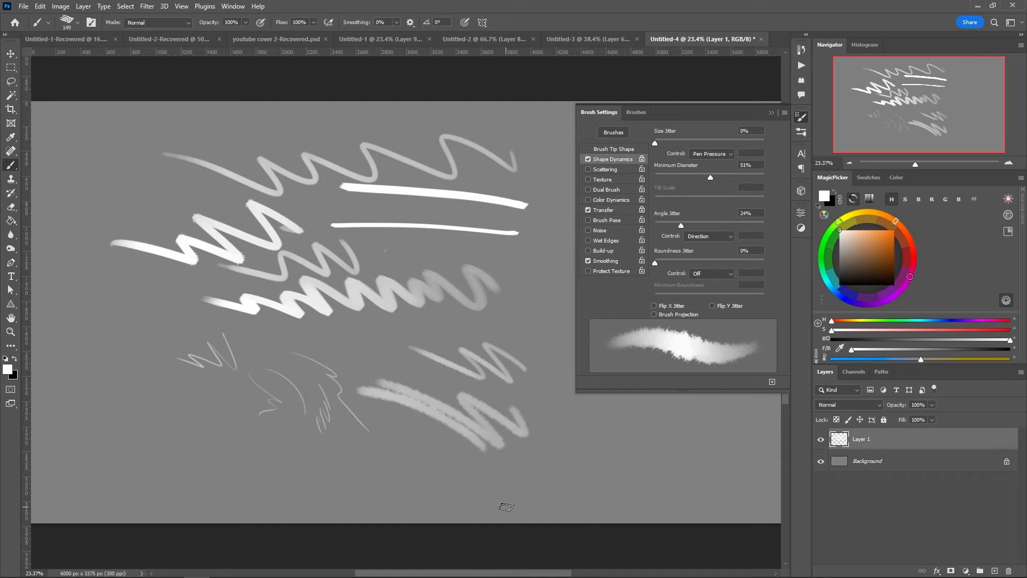
Paint over the end of the last rough stroke in white, and pick an orange-brown colour to add a patch on it.
mouse_move(518, 397)
left_mouse_down()
mouse_move(501, 433)
mouse_move(506, 398)
mouse_move(512, 421)
mouse_move(504, 422)
mouse_move(487, 396)
mouse_move(510, 386)
mouse_move(511, 407)
mouse_move(488, 407)
mouse_move(514, 385)
mouse_move(520, 403)
mouse_move(509, 424)
mouse_move(503, 417)
mouse_move(518, 409)
mouse_move(508, 427)
mouse_move(514, 396)
mouse_move(500, 420)
mouse_move(515, 397)
mouse_move(509, 417)
mouse_move(500, 426)
mouse_move(515, 398)
mouse_move(497, 420)
mouse_move(495, 443)
left_mouse_up()
left_click(880, 250)
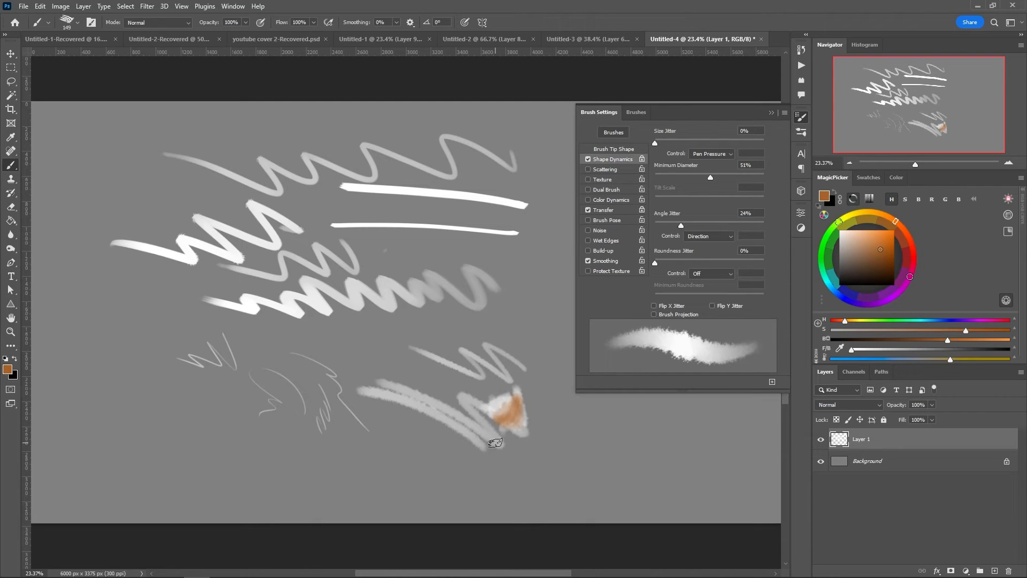
Try the brush's Texture option with the second Trees pattern inverted, and turn Texture off again.
left_click(599, 179)
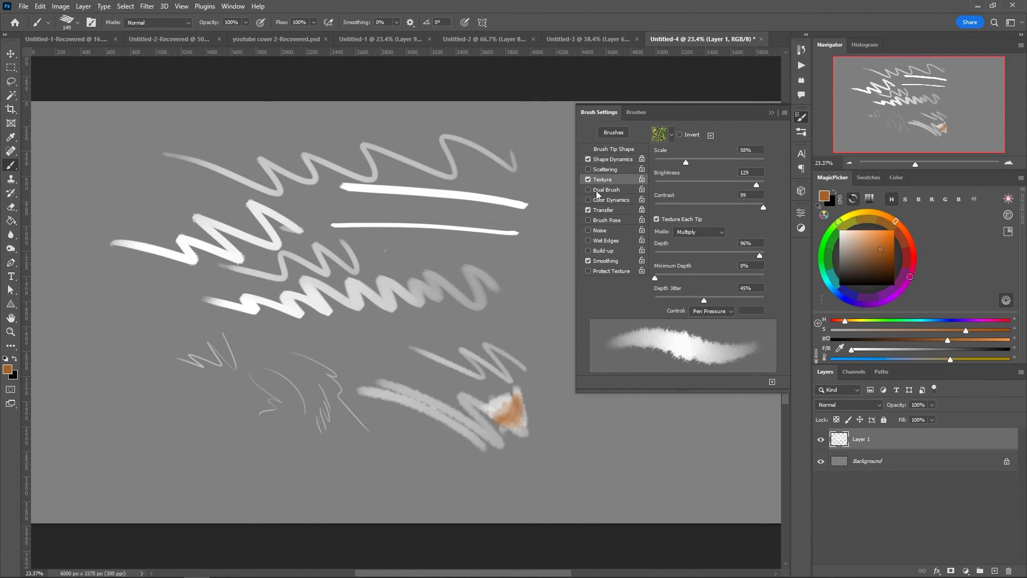
left_click(670, 137)
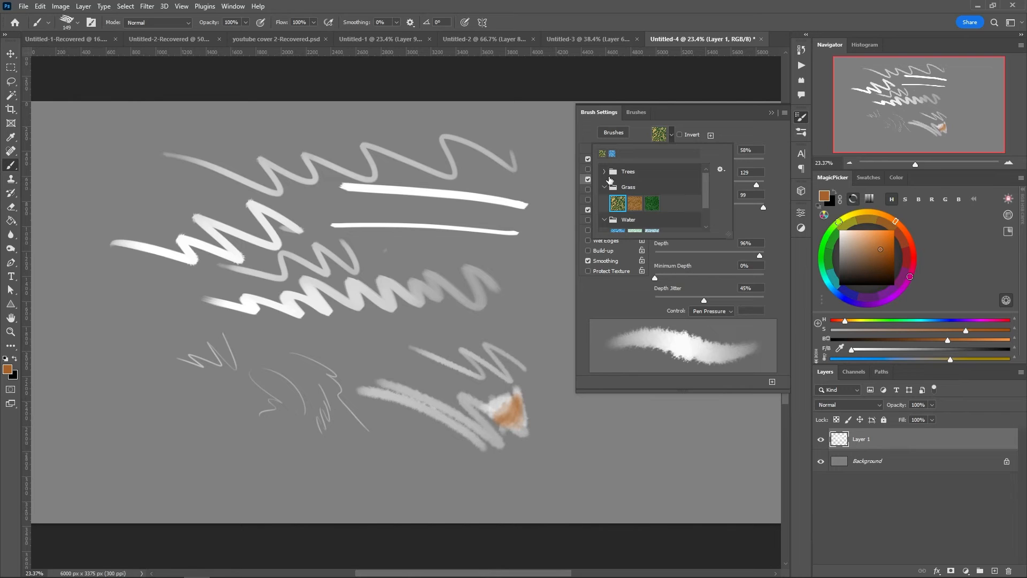
left_click(721, 169)
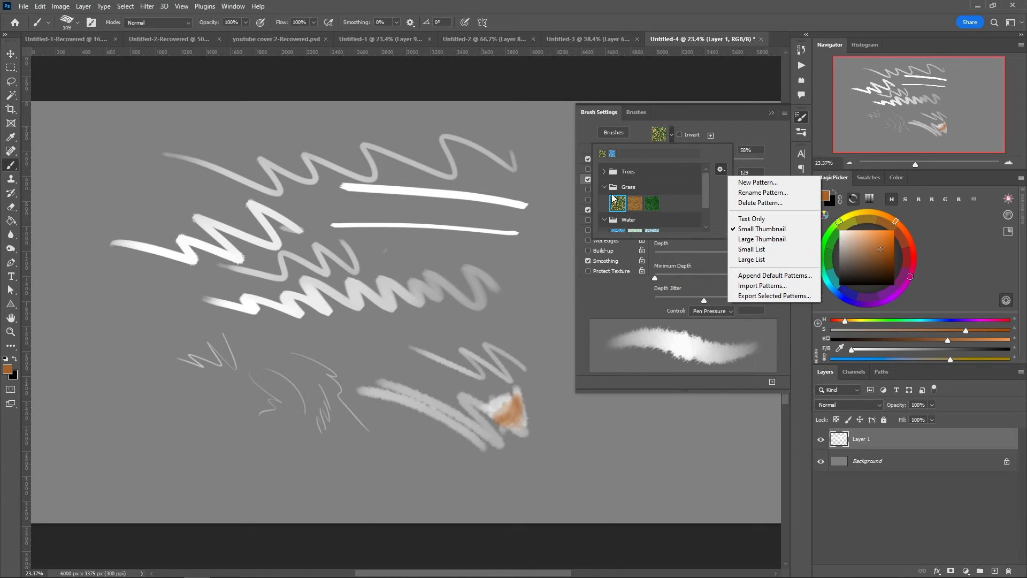
left_click(603, 173)
left_click(603, 172)
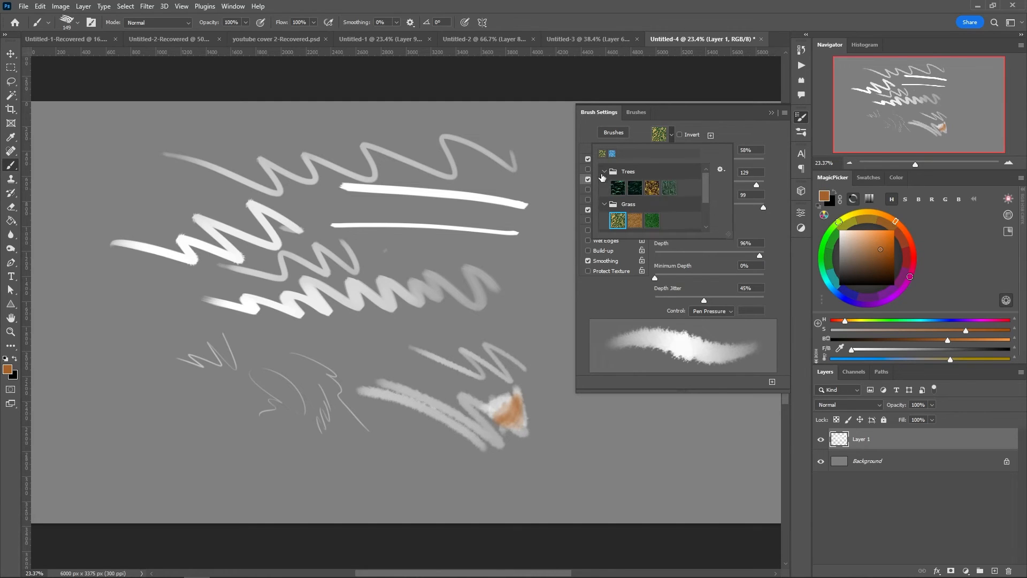
left_click(632, 189)
left_click(726, 130)
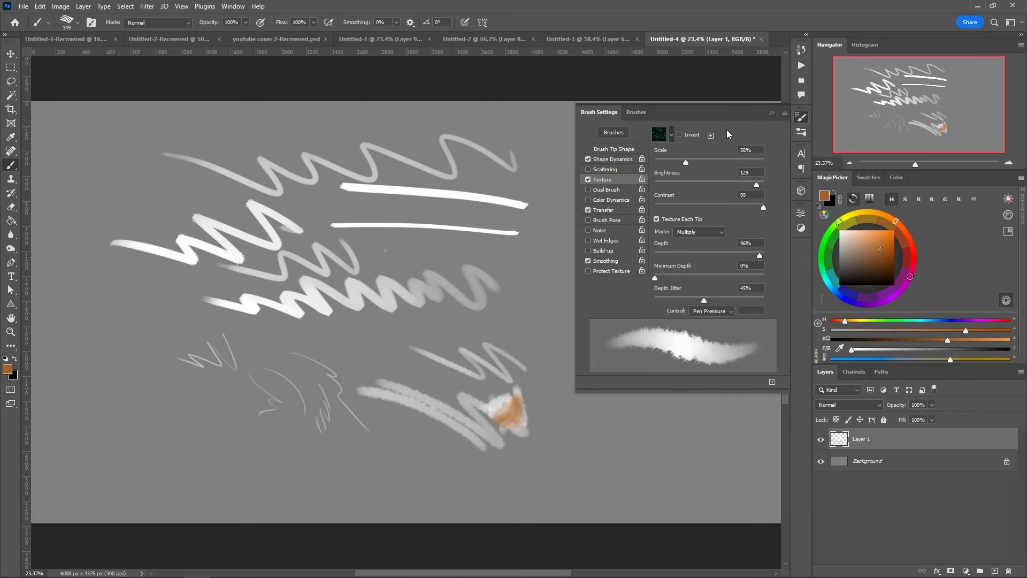
left_click(678, 134)
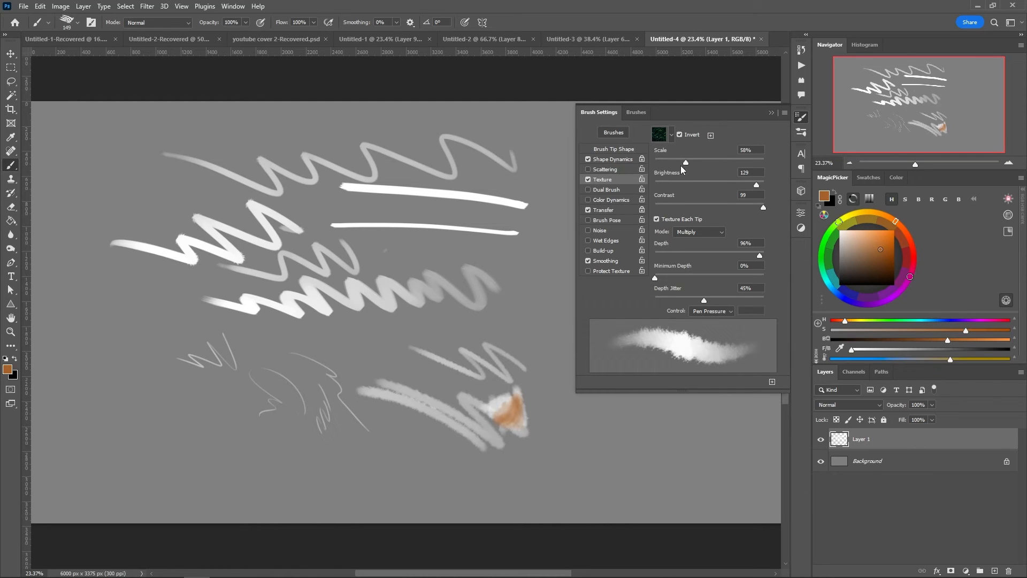
left_click(588, 180)
Enable Dual Brush with the speckled 200 px tip and 6% spacing, and paint an orange-brown patch beside the zigzag strokes.
left_click(598, 188)
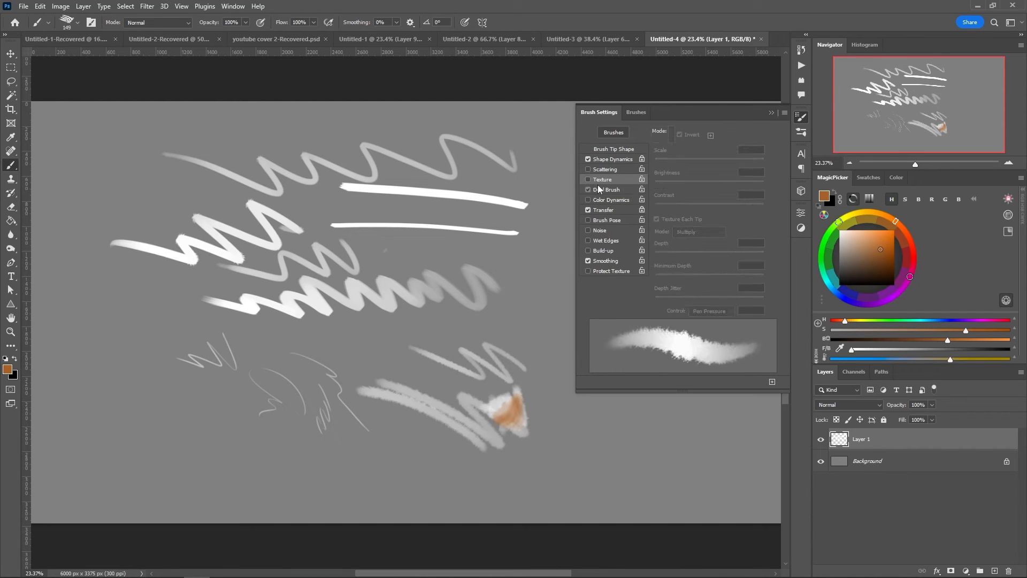
left_click(697, 216)
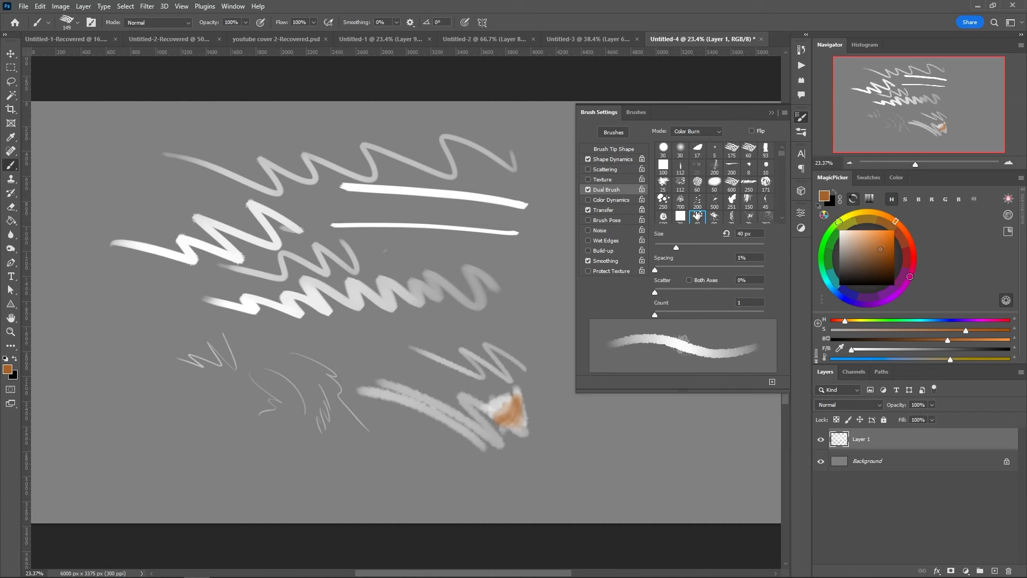
left_click(697, 202)
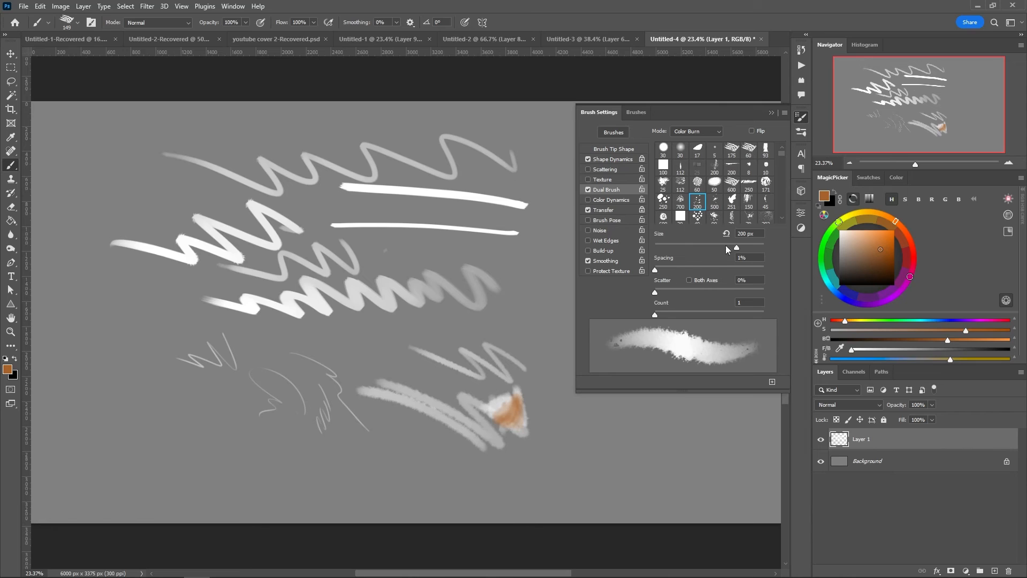
left_click_drag(667, 265, 658, 267)
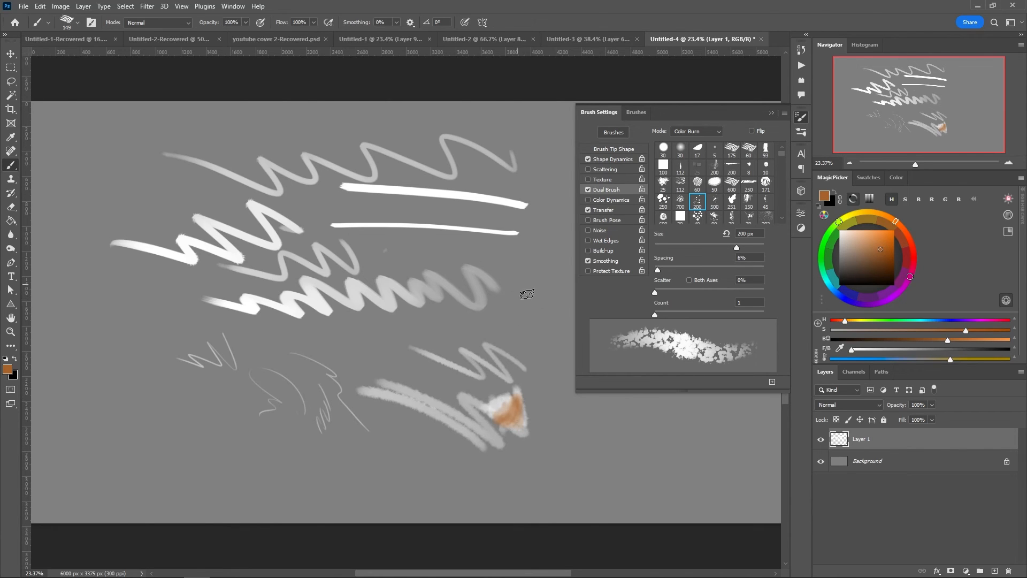
mouse_move(525, 293)
left_mouse_down()
mouse_move(545, 359)
mouse_move(516, 288)
mouse_move(540, 365)
mouse_move(538, 329)
mouse_move(530, 359)
mouse_move(524, 342)
mouse_move(524, 302)
mouse_move(504, 341)
mouse_move(517, 304)
mouse_move(520, 337)
left_mouse_up()
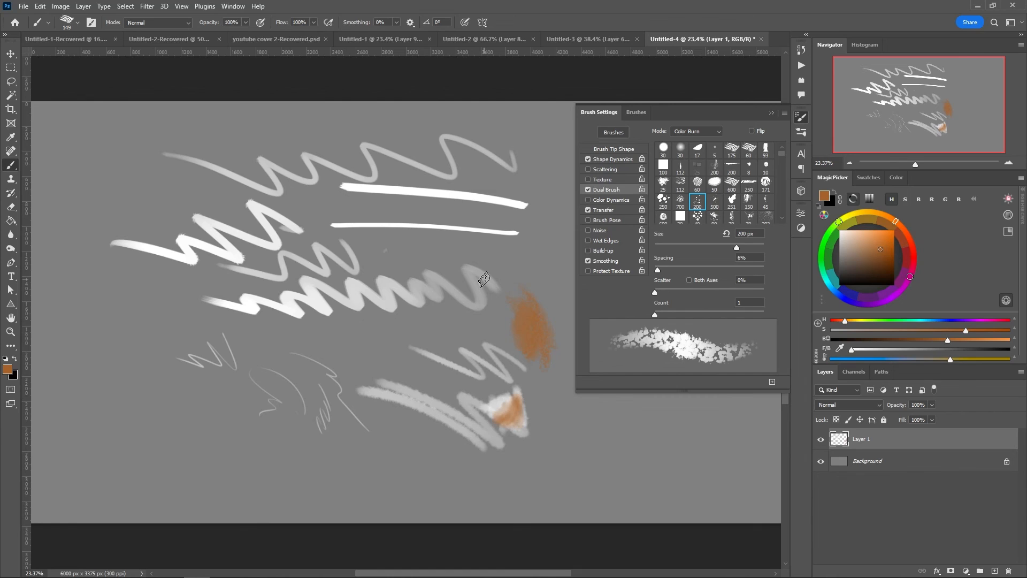
Review the brush's Transfer and Shape Dynamics settings.
left_click(599, 210)
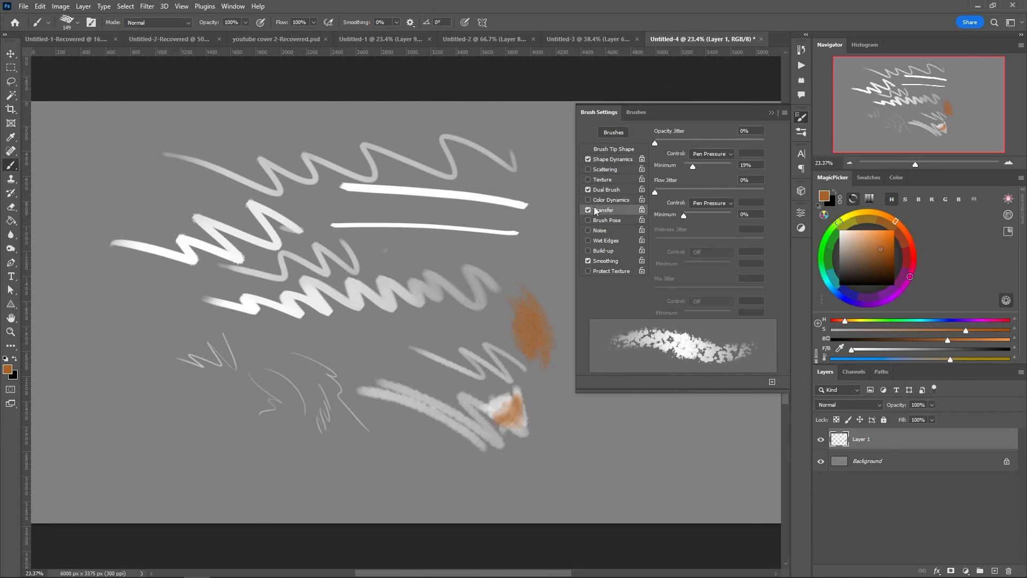
left_click(609, 160)
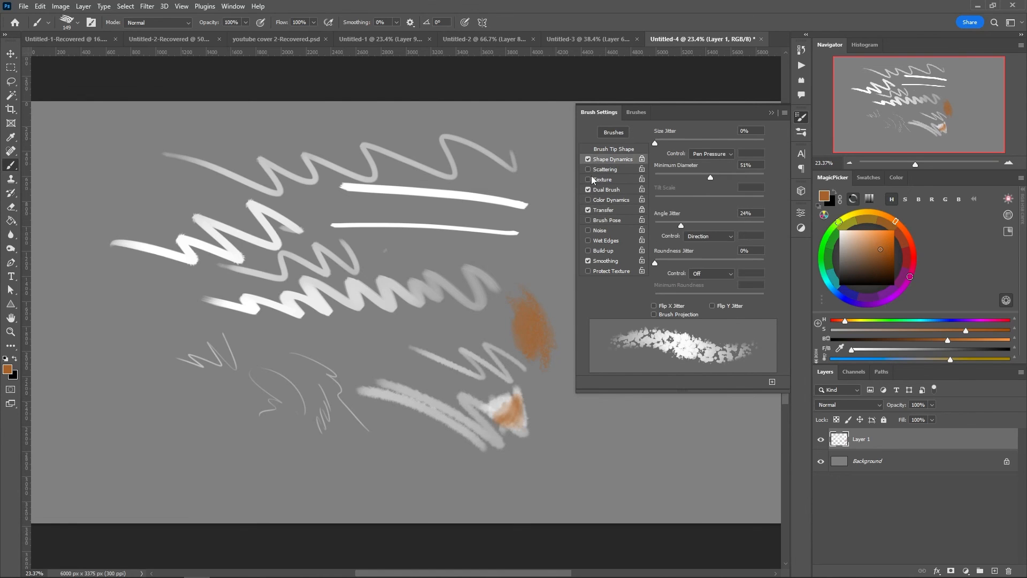